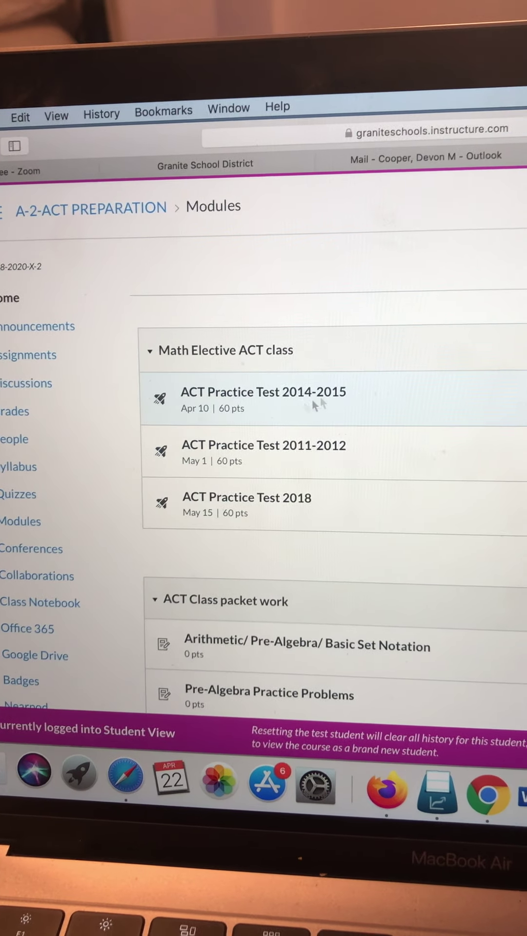
View the locked ACT Practice Test 2011-2012 and the Arithmetic/ Pre-Algebra/ Basic Set Notation packet, returning to Modules after each
{"action": "left_click", "coordinate": [312, 443]}
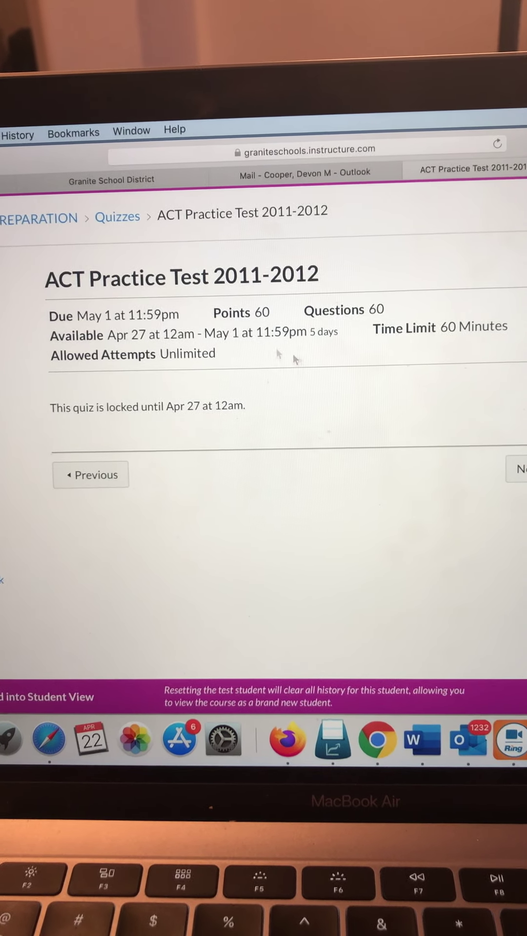
{"action": "left_click", "coordinate": [55, 226]}
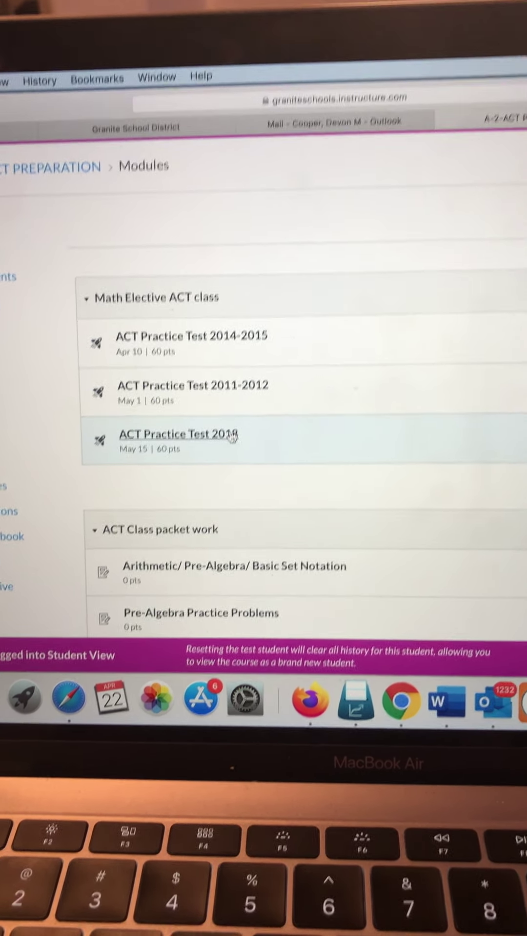
{"action": "scroll", "coordinate": [285, 453], "scroll_direction": "down", "scroll_amount": 3}
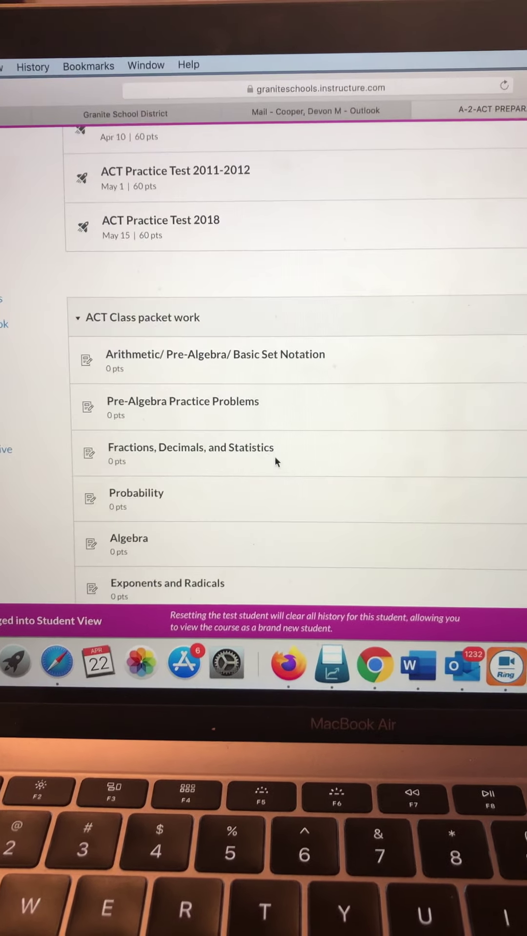
{"action": "scroll", "coordinate": [283, 377], "scroll_direction": "down", "scroll_amount": 2}
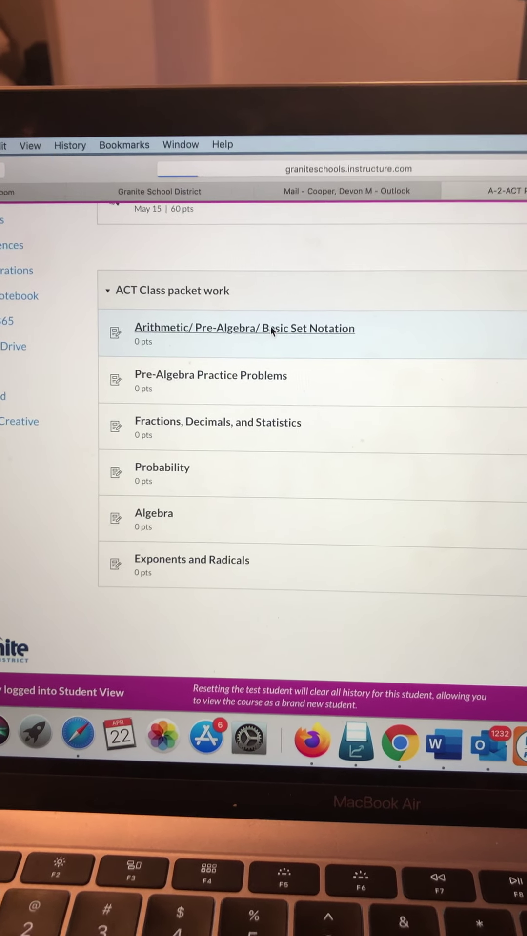
{"action": "left_click", "coordinate": [271, 328]}
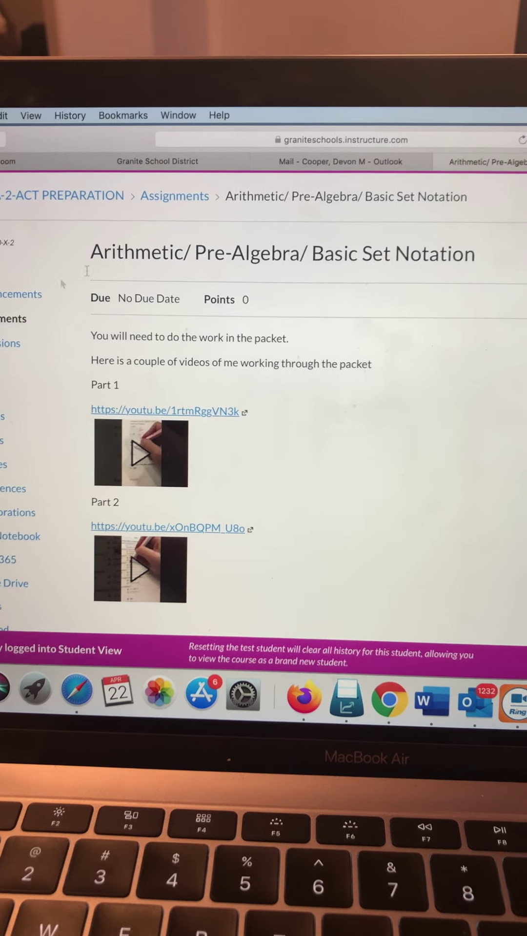
{"action": "left_click", "coordinate": [65, 196]}
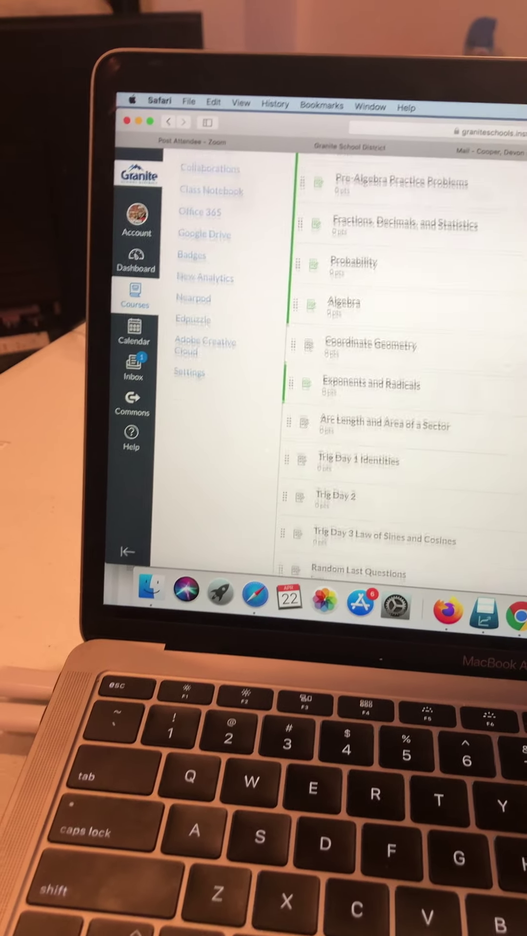
{"action": "scroll", "coordinate": [403, 366], "scroll_direction": "down", "scroll_amount": 1}
{"action": "scroll", "coordinate": [402, 365], "scroll_direction": "up", "scroll_amount": 3}
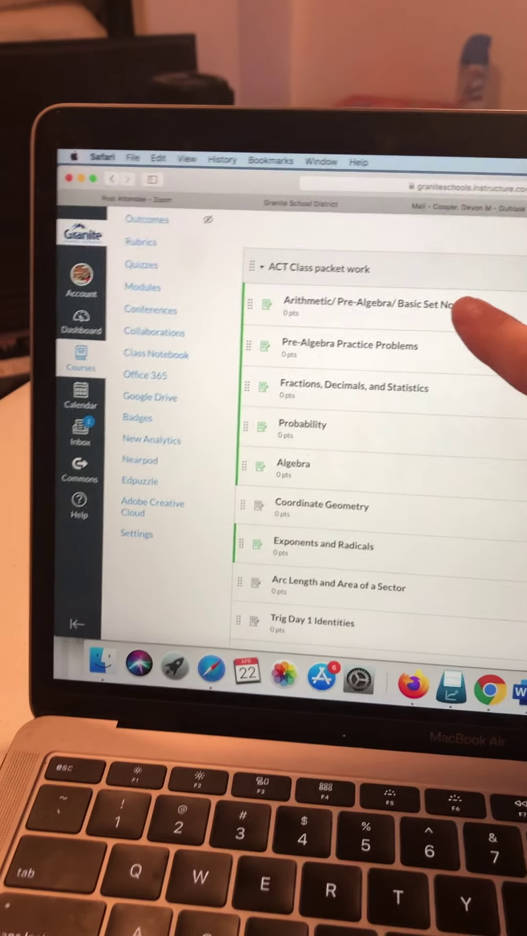